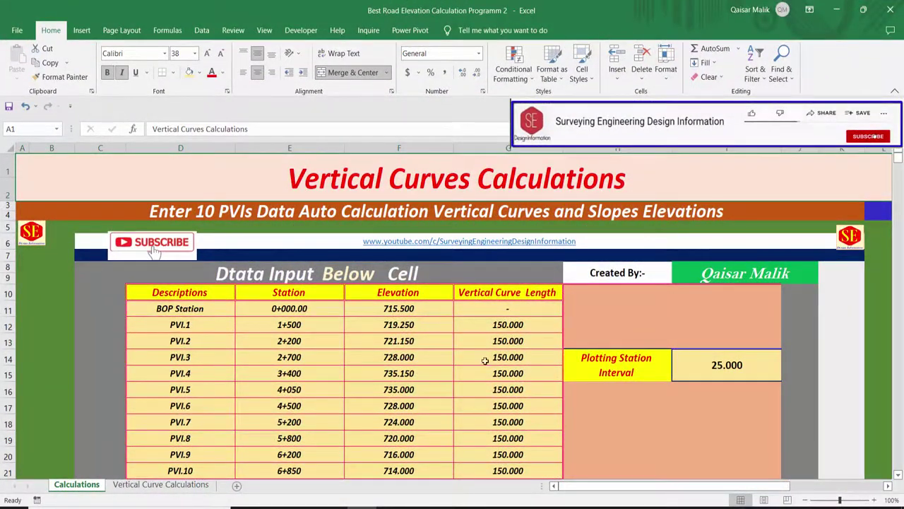
Step: Scroll down until the PVI input table is visible through the EOP Station row at 7+500.000
scroll(487, 318, "down", 1)
Step: Review the BOP, PVI.1 and PVI.2 station, elevation and curve-length inputs
scroll(488, 316, "down", 1)
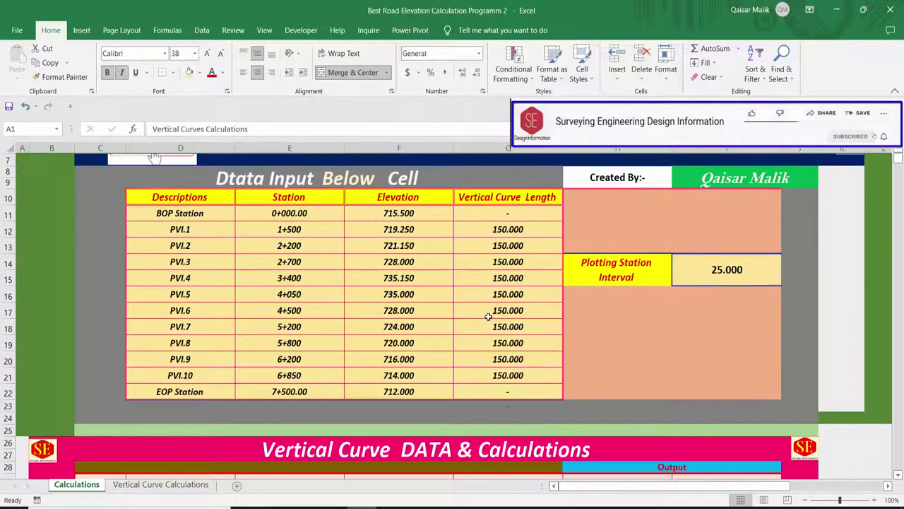
mouse_move(186, 212)
left_mouse_down()
mouse_move(500, 376)
mouse_move(504, 390)
left_mouse_up()
left_click(359, 310)
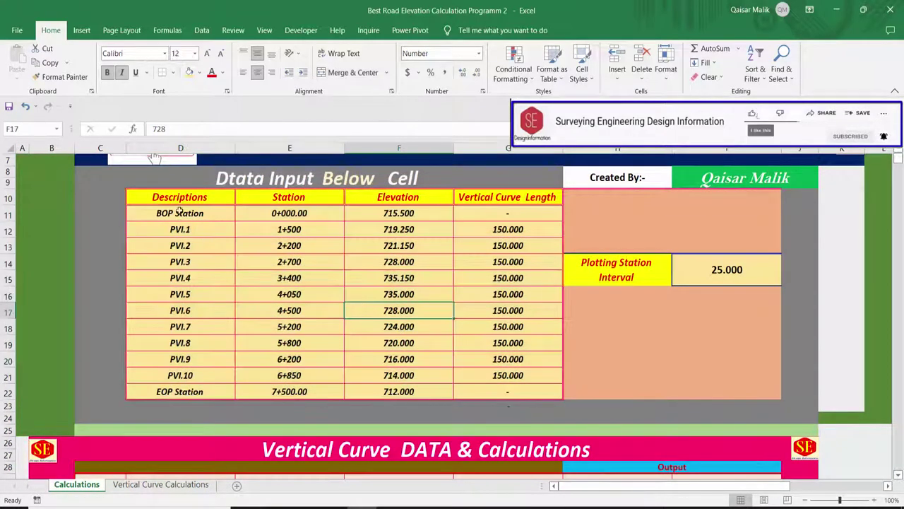
left_click(182, 210)
left_click(277, 211)
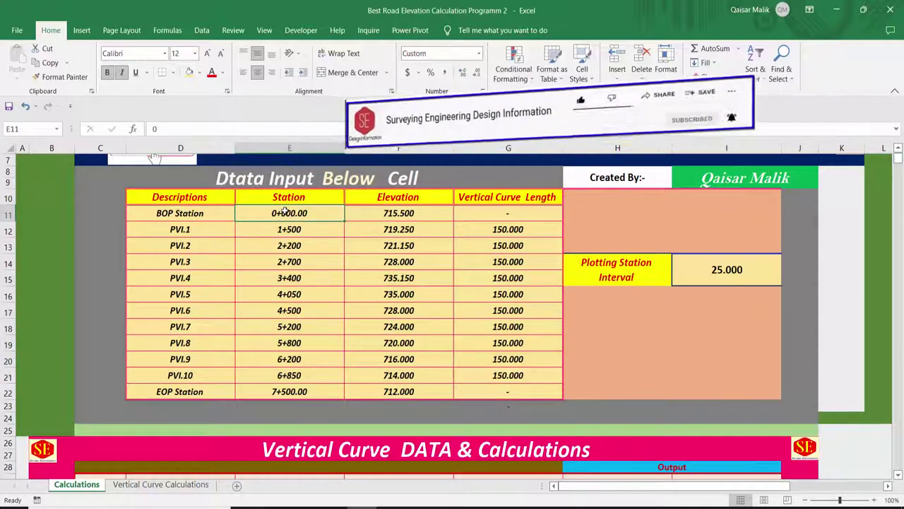
left_click(410, 213)
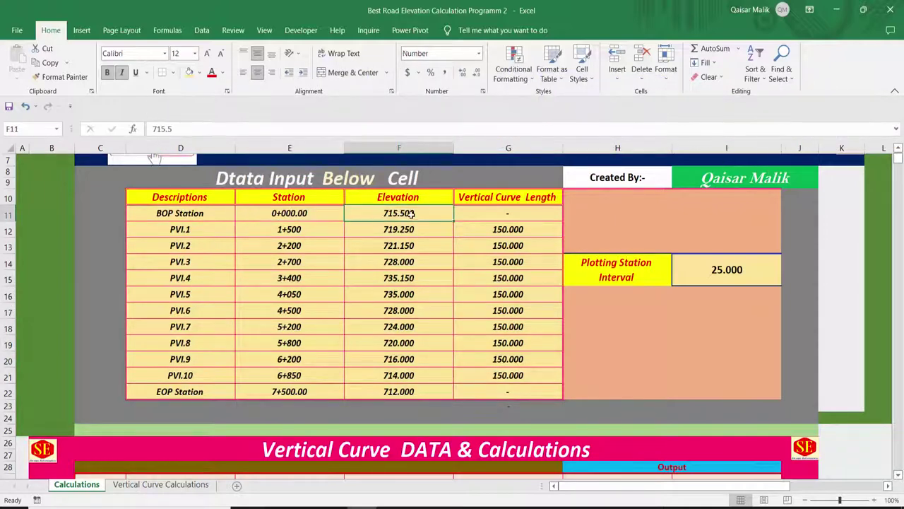
left_click(191, 230)
left_click(302, 225)
left_click(387, 231)
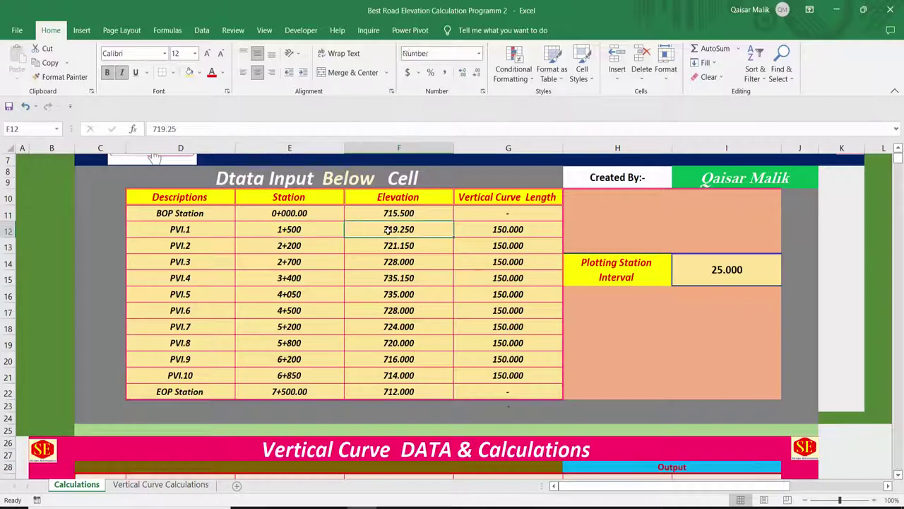
left_click(503, 230)
left_click(206, 251)
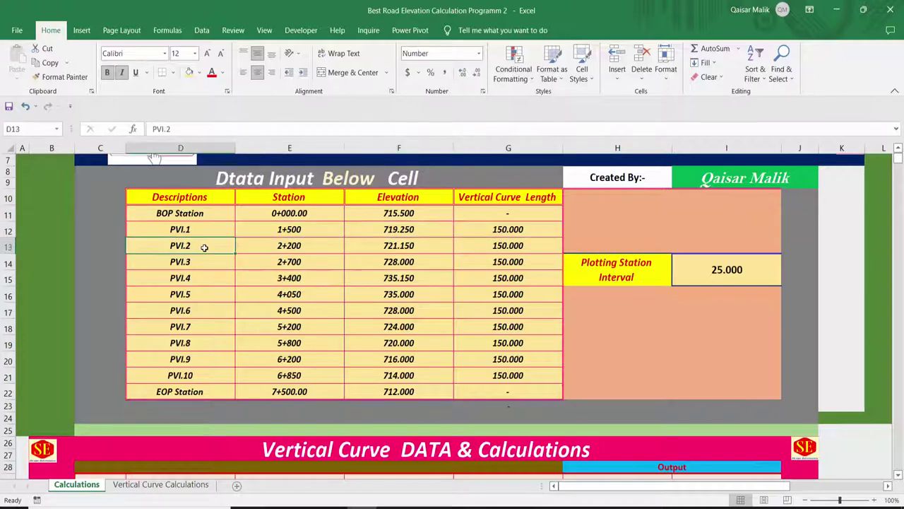
left_click(292, 247)
left_click(393, 244)
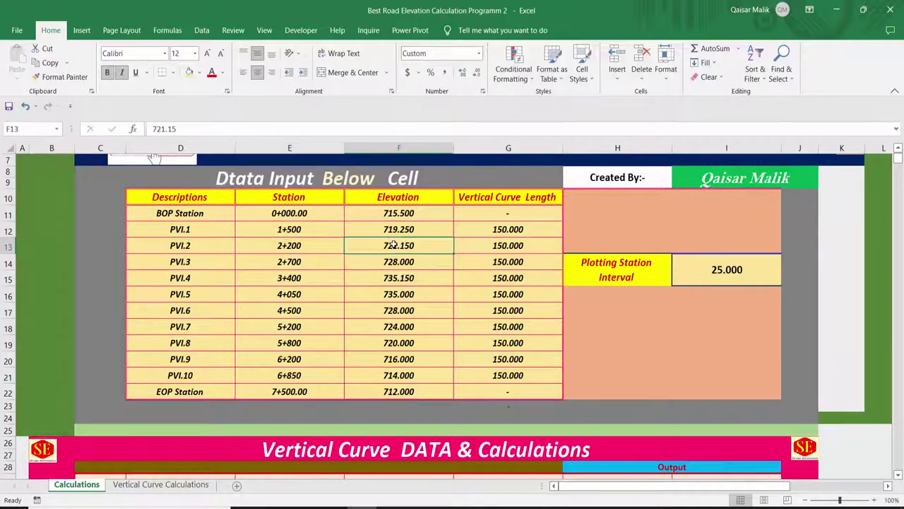
left_click(486, 245)
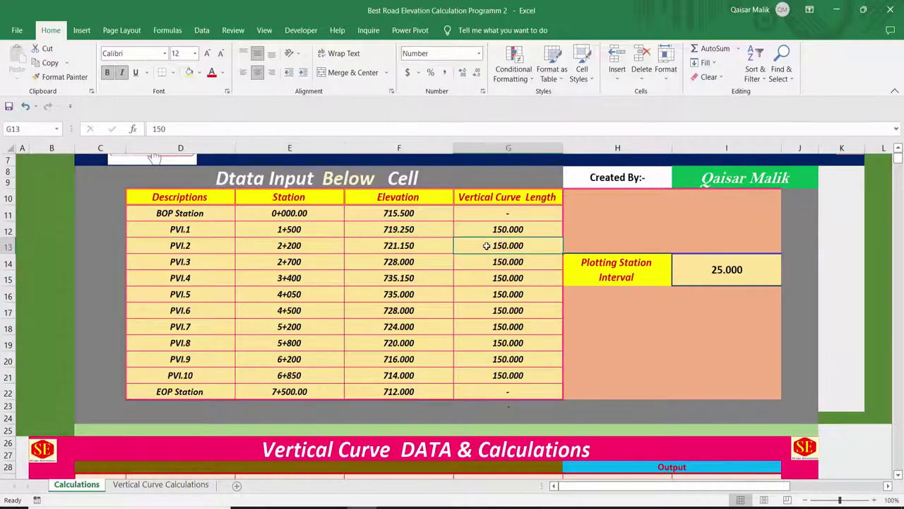
Step: Check the PVI.10 and EOP station and elevation values
left_click(198, 378)
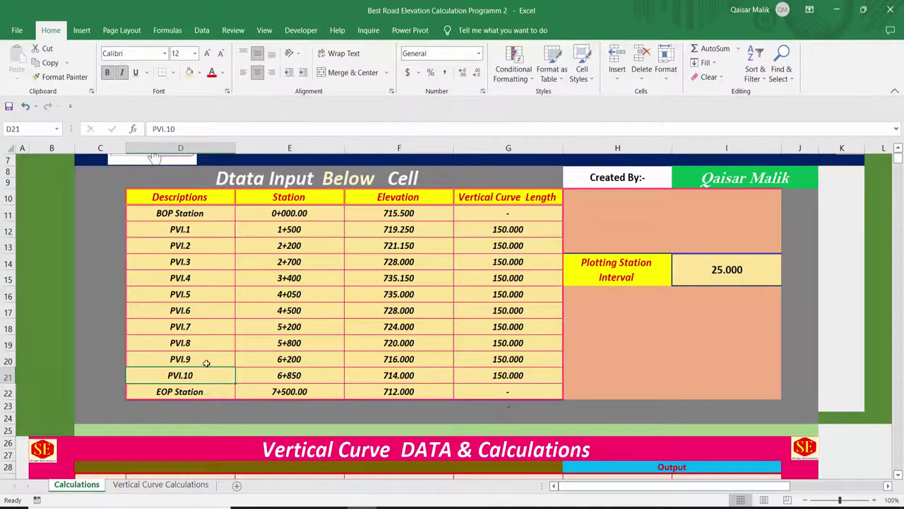
left_click(200, 392)
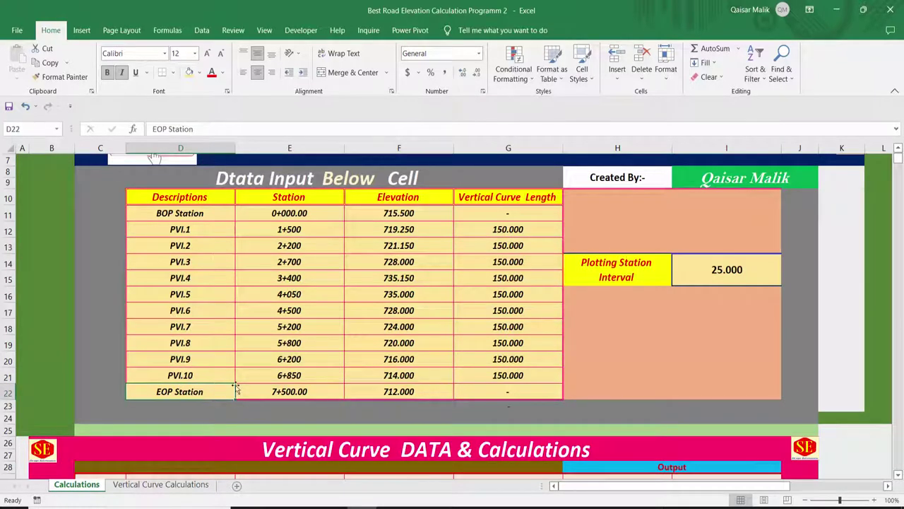
left_click(311, 392)
left_click(385, 391)
left_click(313, 392)
left_click(377, 392)
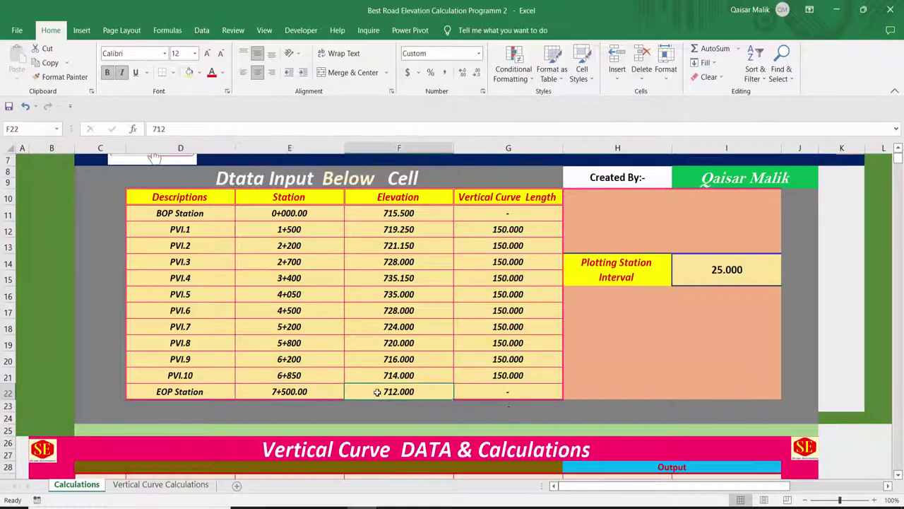
left_click(332, 392)
left_click(353, 390)
left_click(302, 376)
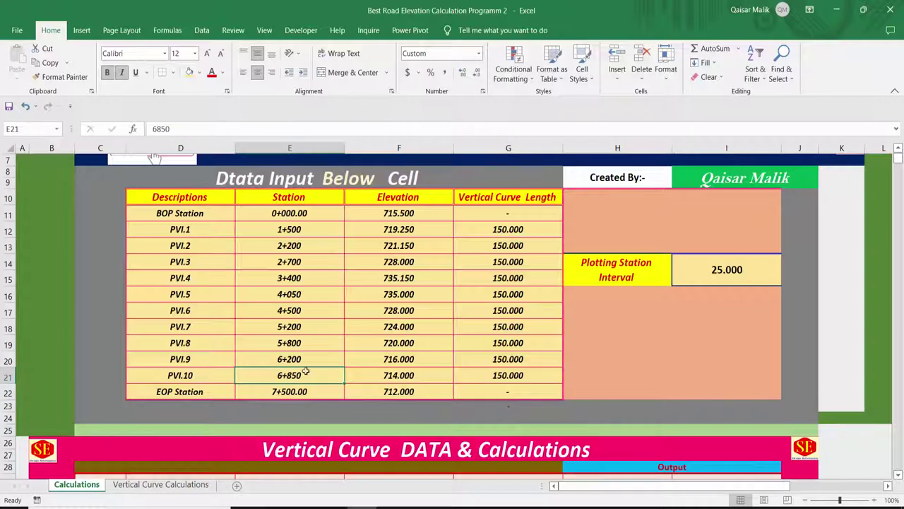
left_click(397, 375)
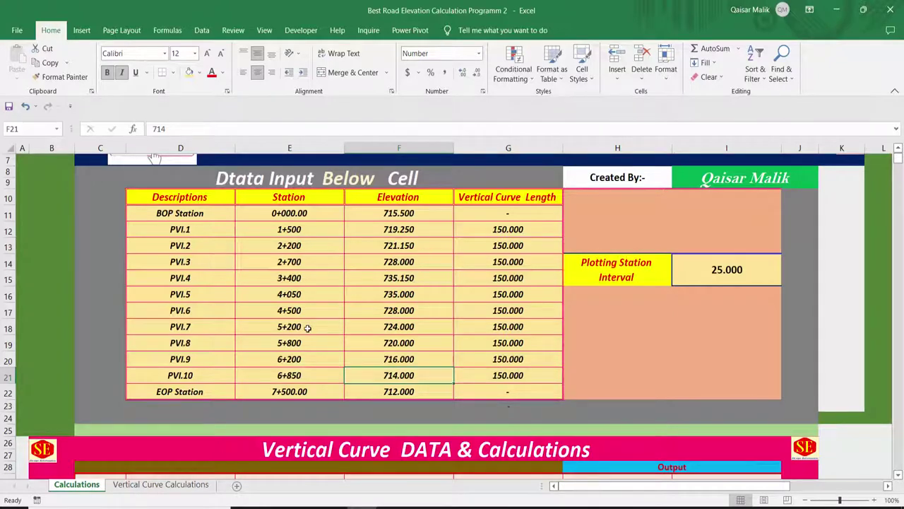
left_click(183, 214)
left_click(173, 377)
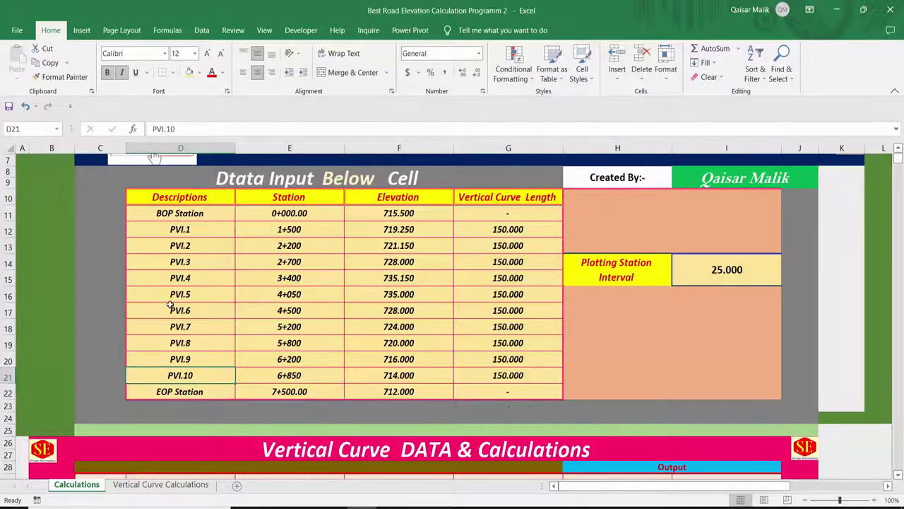
Step: Change the Plotting Station Interval in I14 from 25 to 10
left_click(17, 30)
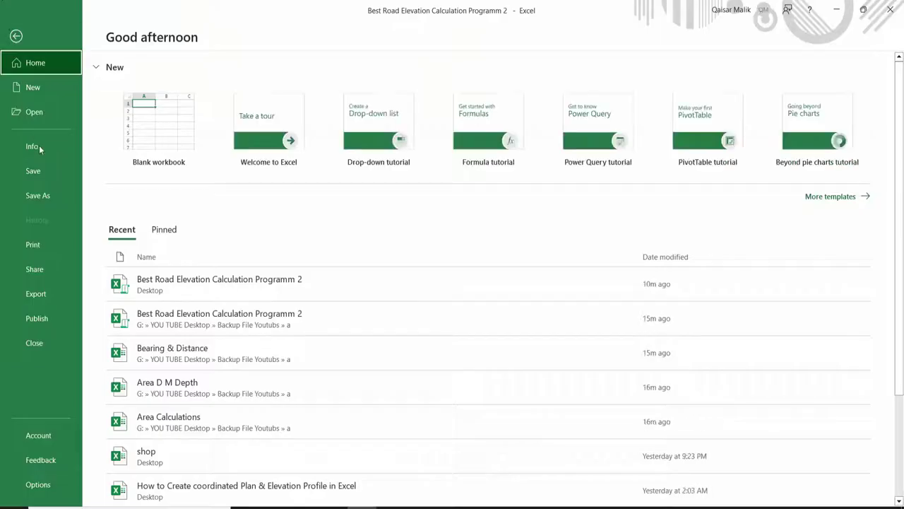
left_click(16, 36)
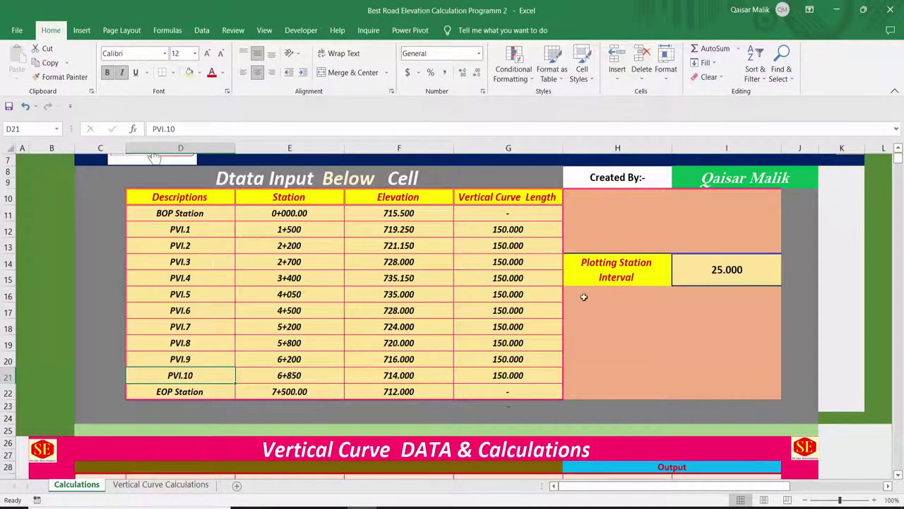
left_click(724, 277)
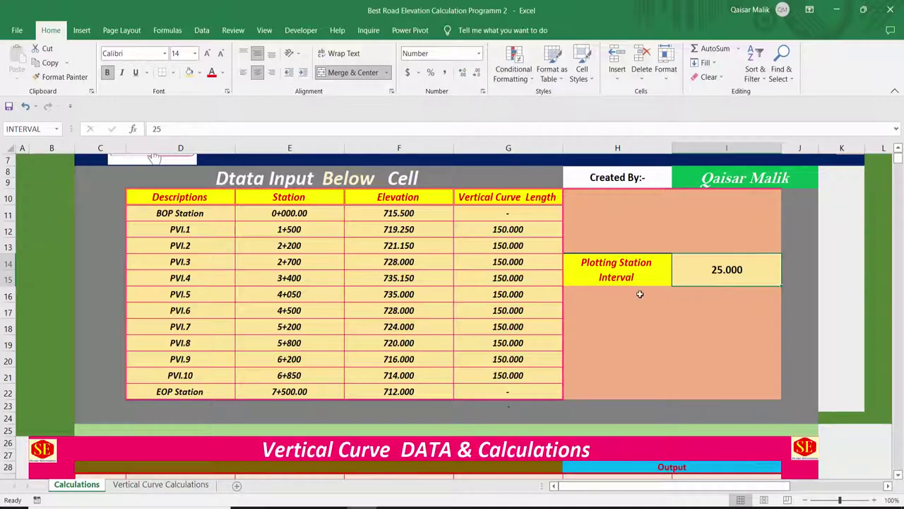
left_click(711, 263)
type("10")
key("Return")
Step: Scroll to the Vertical Curve DATA table and select the VPI, VPC station and elevation columns
scroll(675, 317, "down", 1)
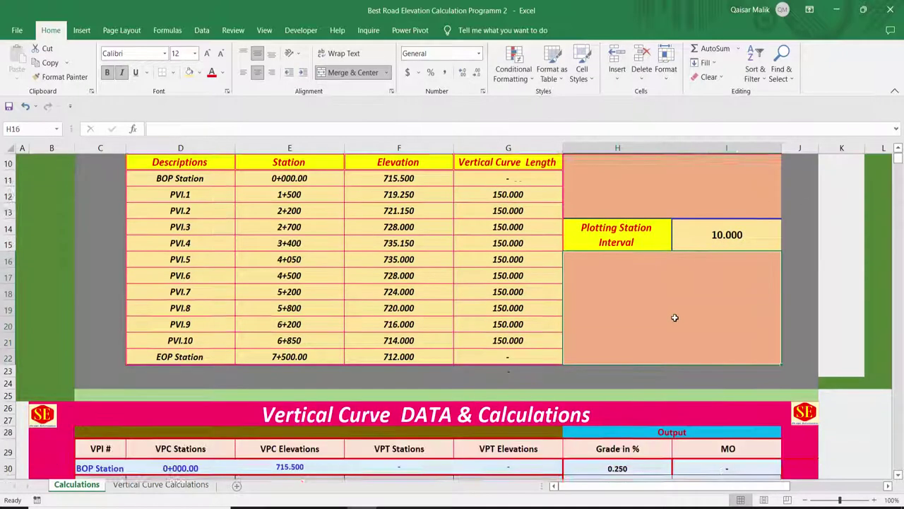
scroll(675, 317, "down", 1)
scroll(345, 268, "up", 2)
scroll(345, 277, "down", 5)
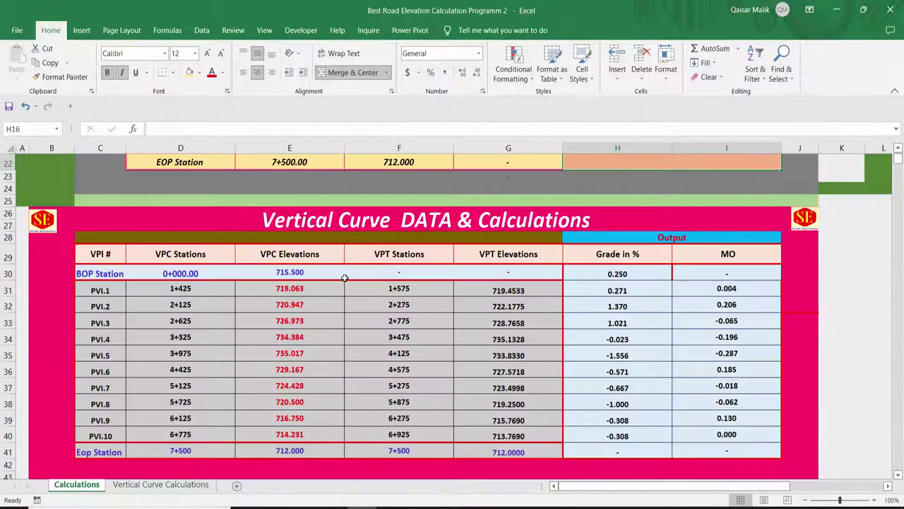
left_click_drag(96, 296, 508, 452)
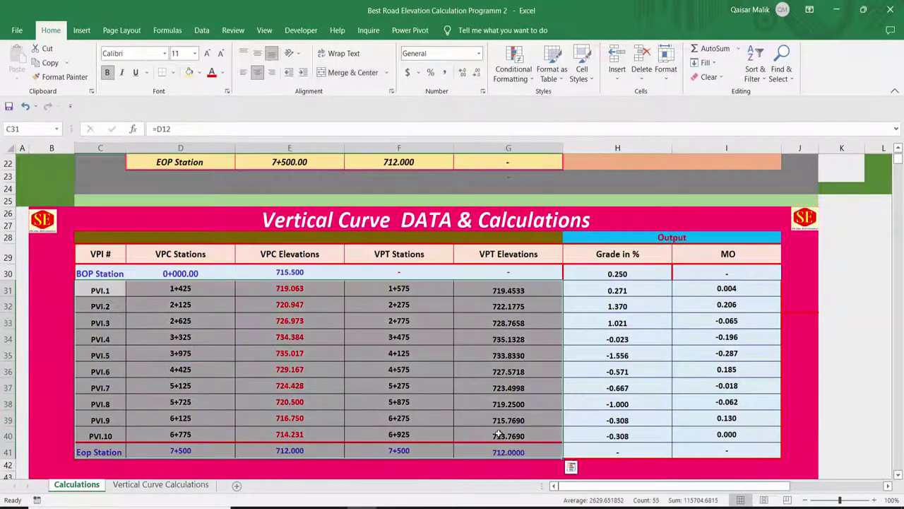
left_click(119, 256)
left_click(177, 256)
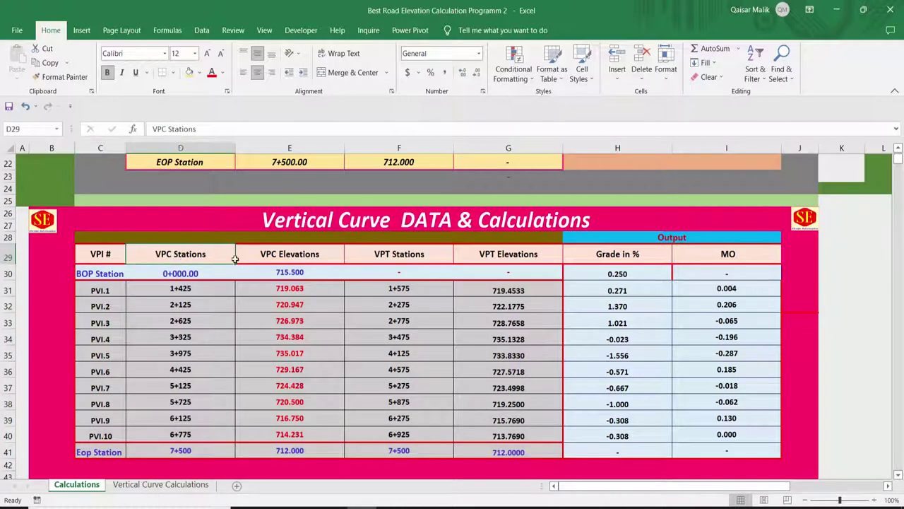
left_click(300, 251)
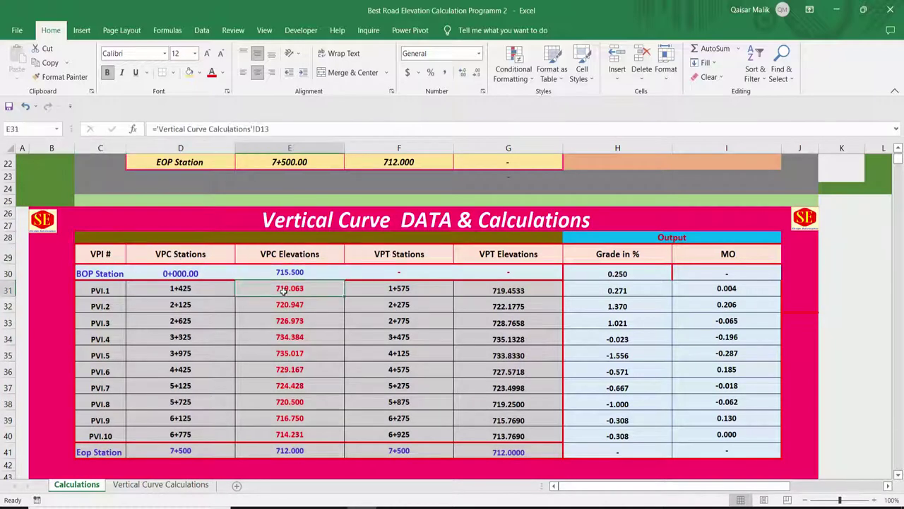
left_click_drag(286, 289, 310, 417)
Step: Review the VPT stations, the PVI.2 VPT formula, and the Grade % and MO results
left_click(380, 255)
left_click(404, 306)
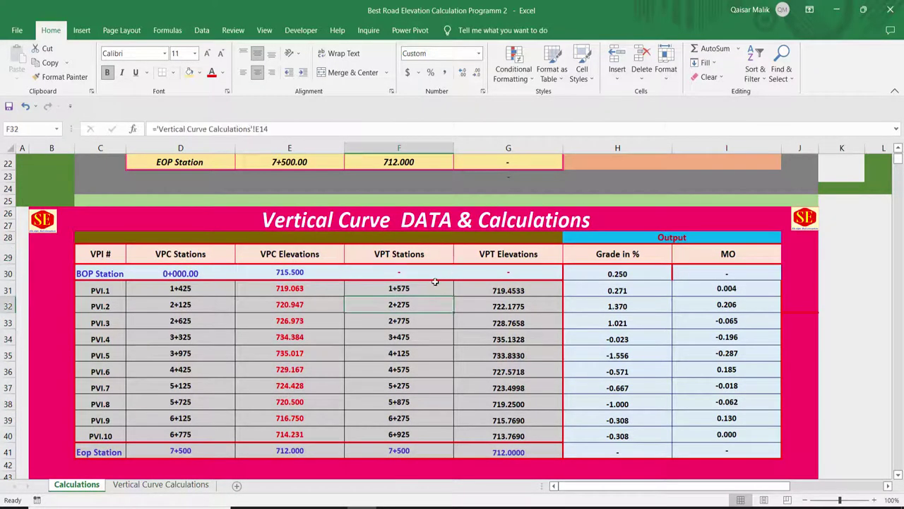
left_click_drag(617, 275, 640, 402)
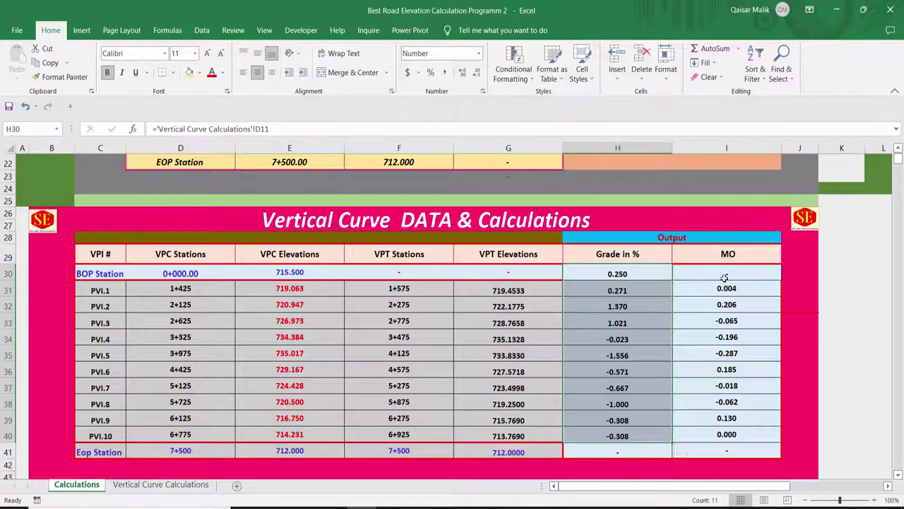
left_click_drag(726, 288, 744, 433)
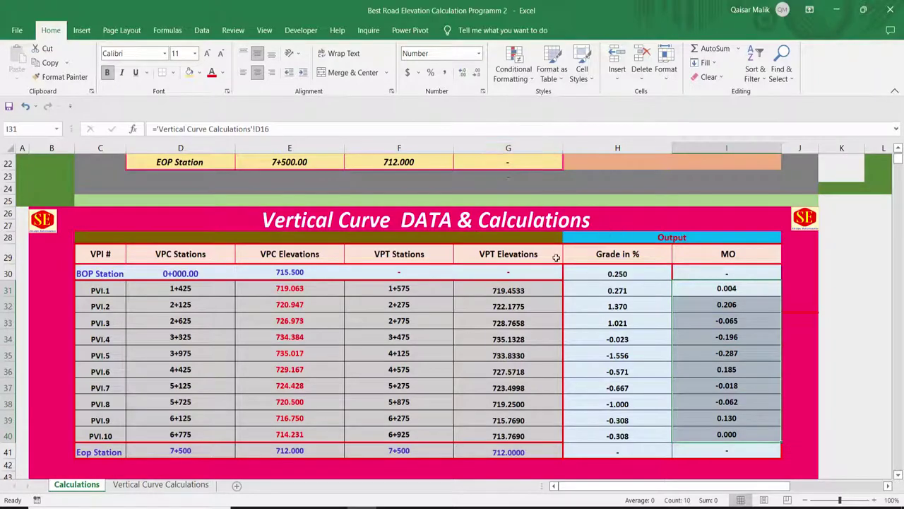
scroll(373, 286, "down", 4)
scroll(349, 274, "down", 3)
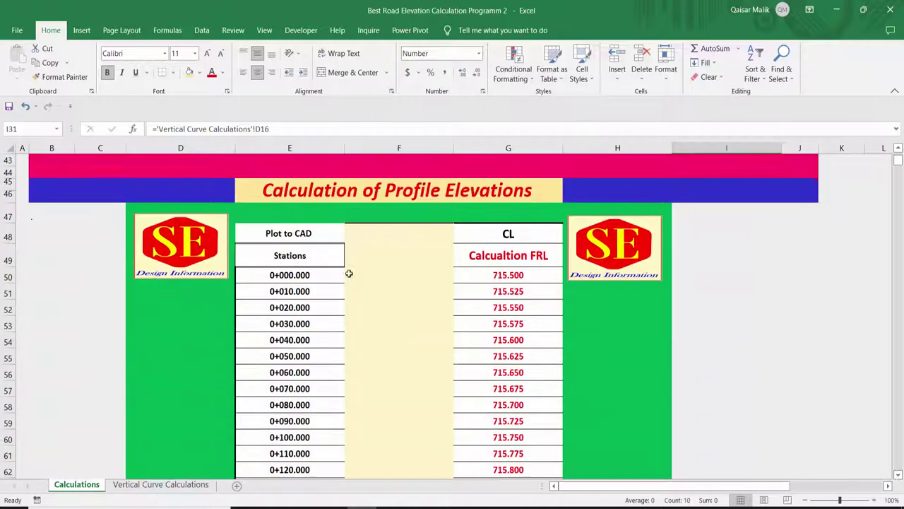
left_click(289, 280)
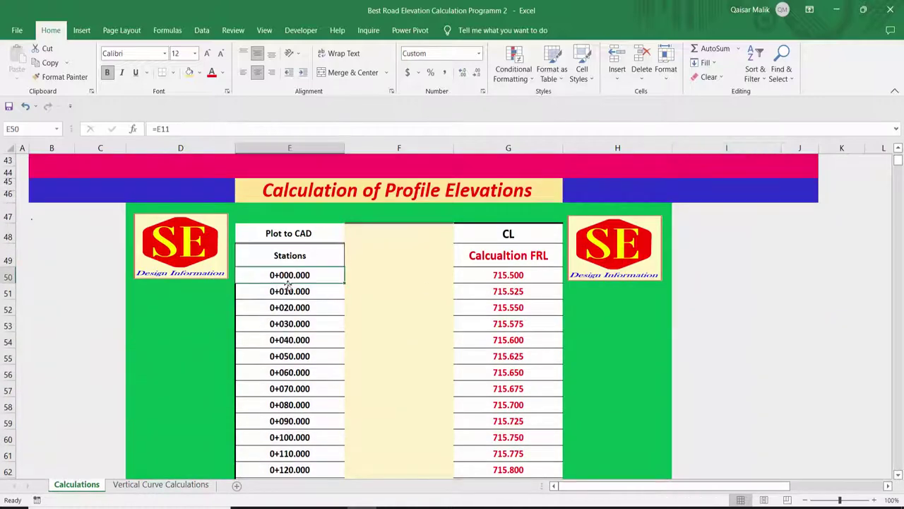
left_click(287, 290)
left_click(299, 314)
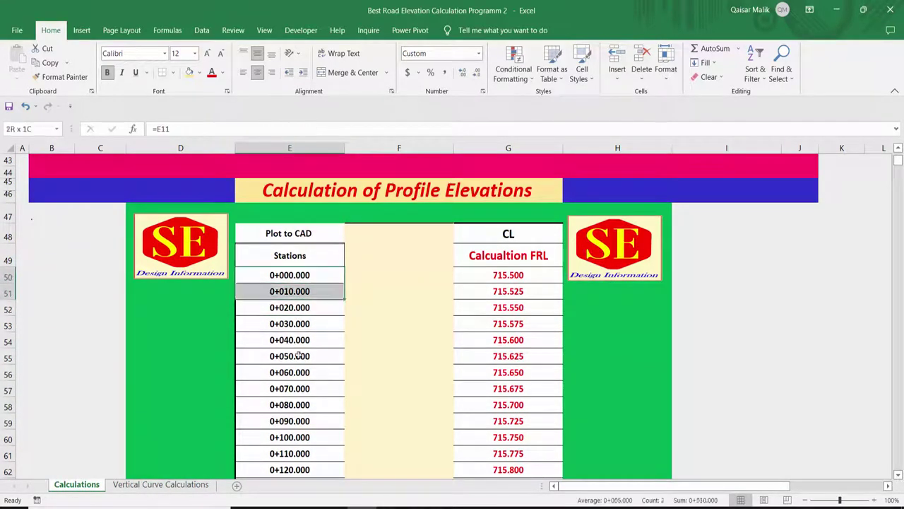
left_click_drag(298, 282, 296, 438)
left_click_drag(509, 276, 524, 405)
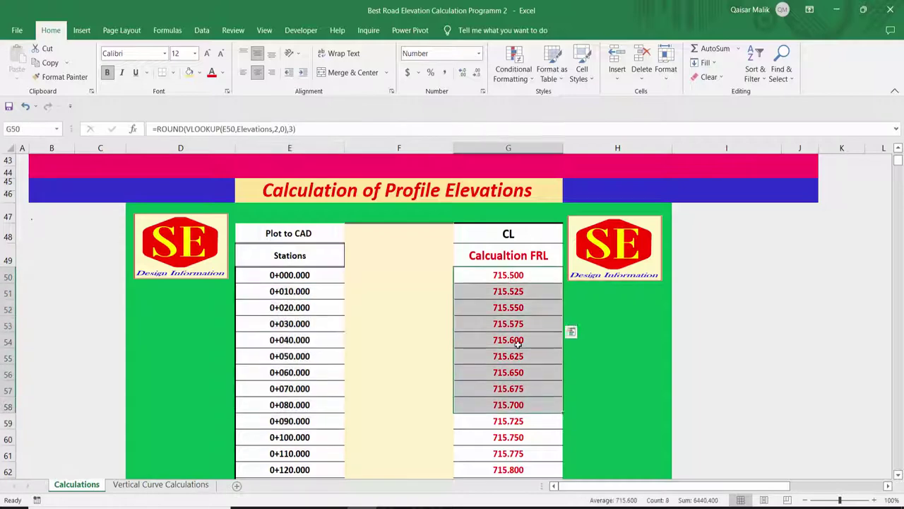
scroll(516, 339, "down", 14)
scroll(516, 340, "down", 7)
scroll(521, 341, "down", 15)
scroll(521, 342, "down", 7)
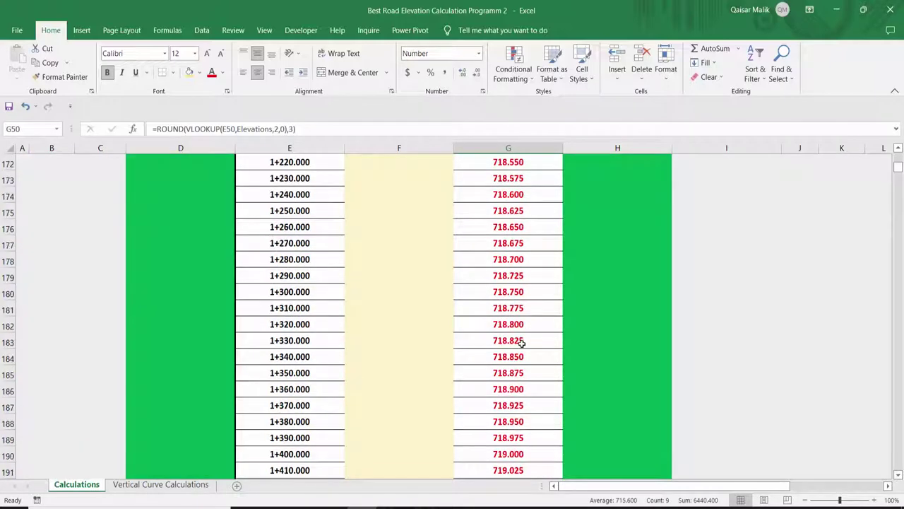
scroll(521, 342, "down", 15)
scroll(521, 341, "down", 8)
scroll(521, 342, "down", 8)
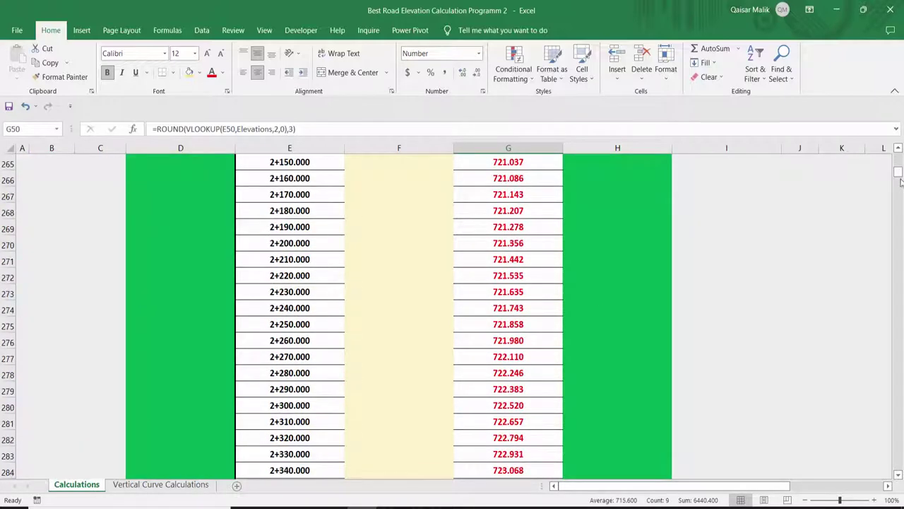
left_click_drag(900, 182, 900, 215)
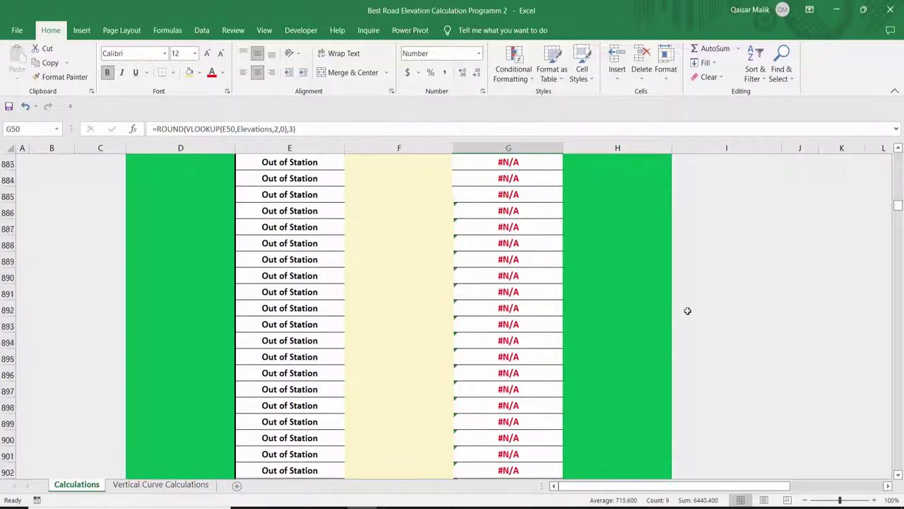
scroll(687, 310, "up", 10)
scroll(687, 311, "up", 10)
scroll(688, 310, "up", 13)
scroll(687, 310, "up", 5)
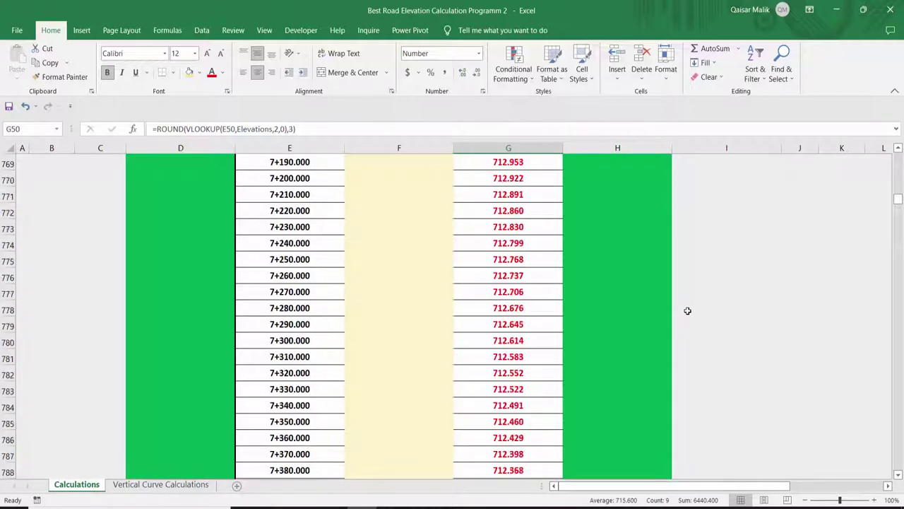
scroll(687, 310, "down", 3)
scroll(687, 310, "down", 4)
left_click(327, 343)
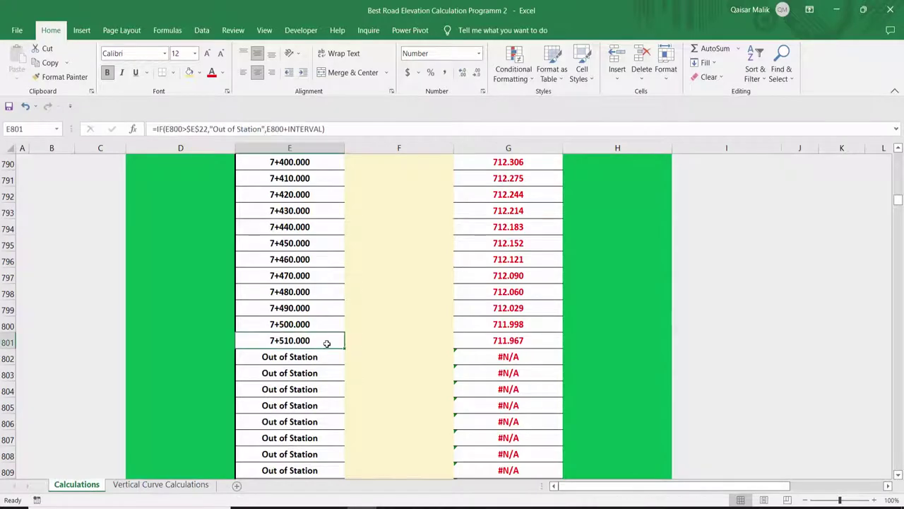
left_click(520, 340)
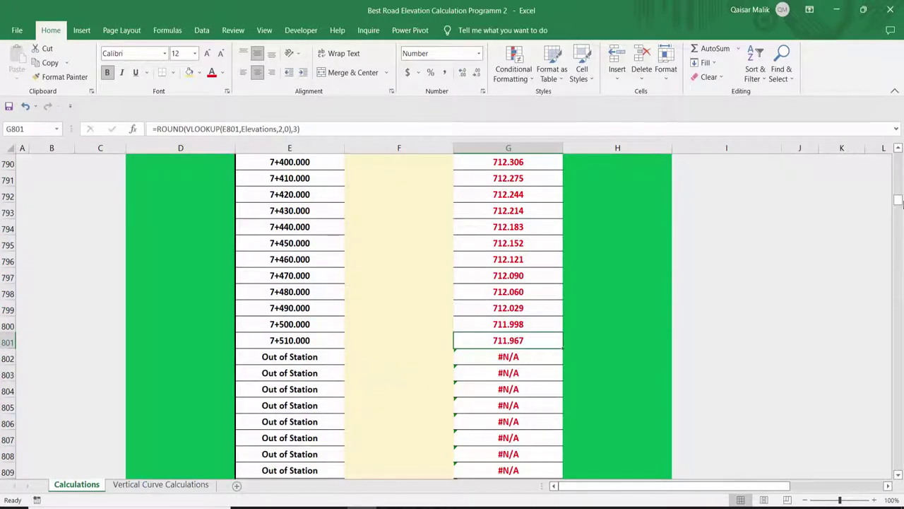
left_click_drag(900, 203, 897, 156)
Step: Set the Plotting Station Interval to 1
left_click(732, 366)
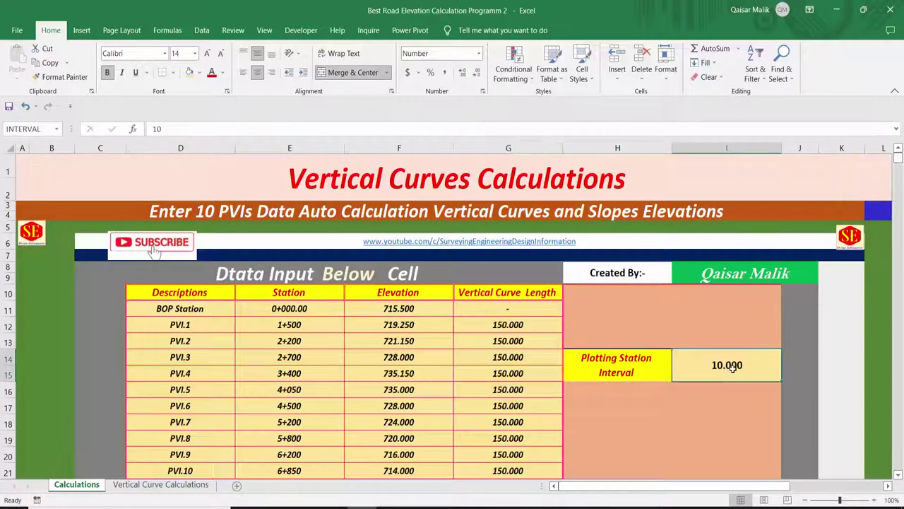
type("1")
key("Return")
Step: Scroll through the profile table to check elevations listed at 1-metre stations
scroll(343, 383, "down", 3)
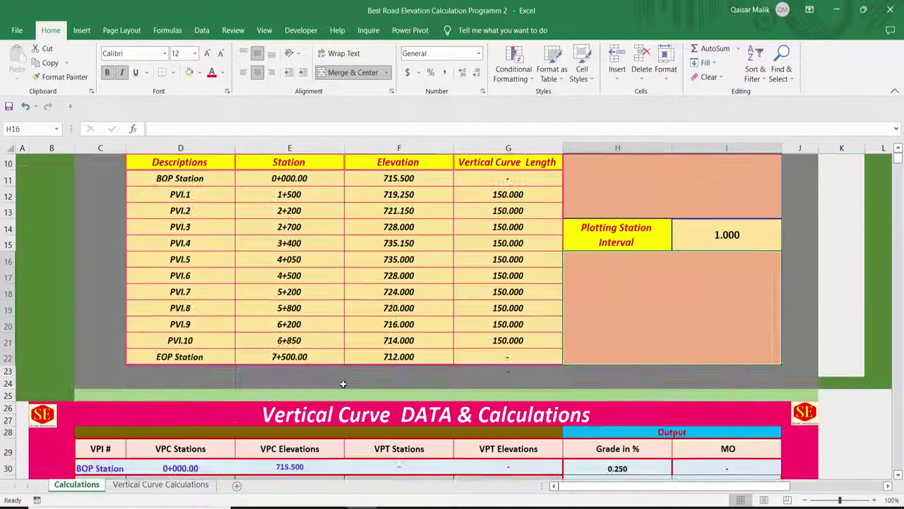
scroll(342, 387, "down", 5)
scroll(343, 388, "down", 7)
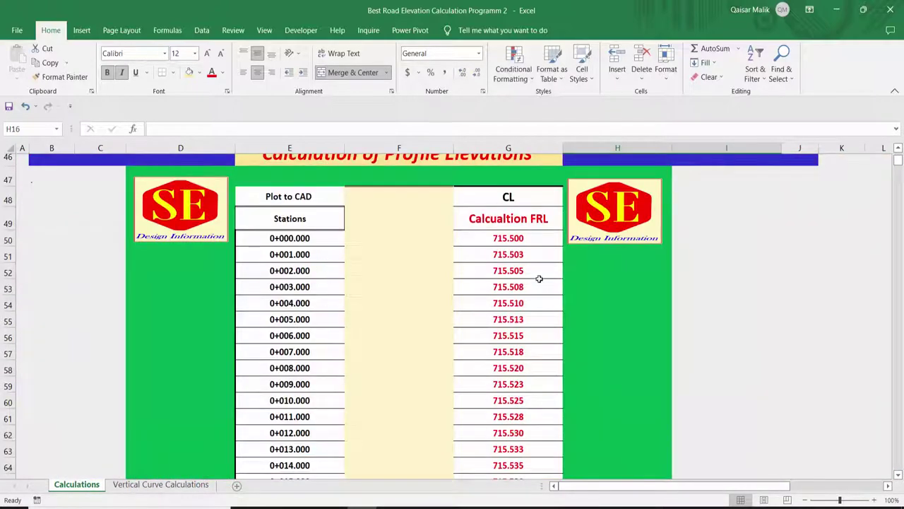
scroll(544, 309, "down", 12)
scroll(545, 309, "down", 8)
scroll(545, 311, "down", 15)
scroll(546, 311, "down", 14)
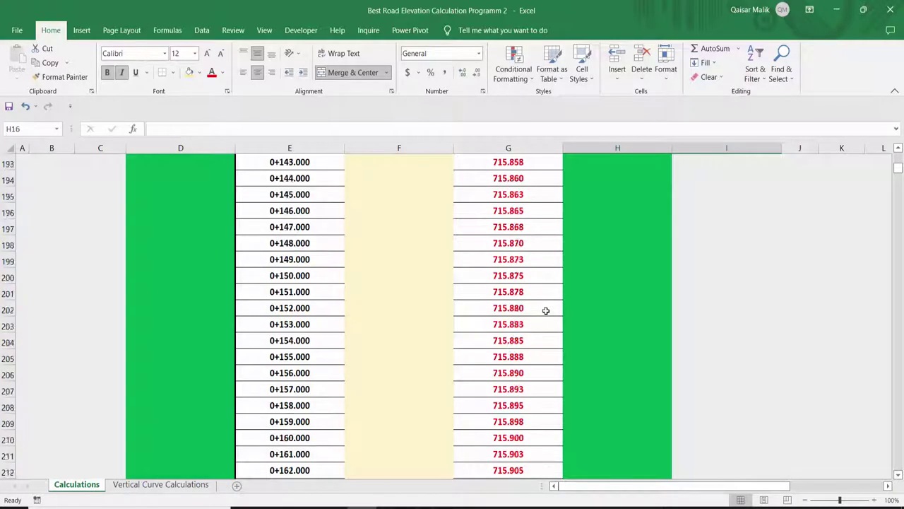
scroll(545, 308, "down", 8)
scroll(582, 297, "down", 7)
left_click_drag(898, 171, 898, 293)
scroll(544, 339, "up", 8)
scroll(545, 337, "up", 8)
scroll(545, 337, "up", 17)
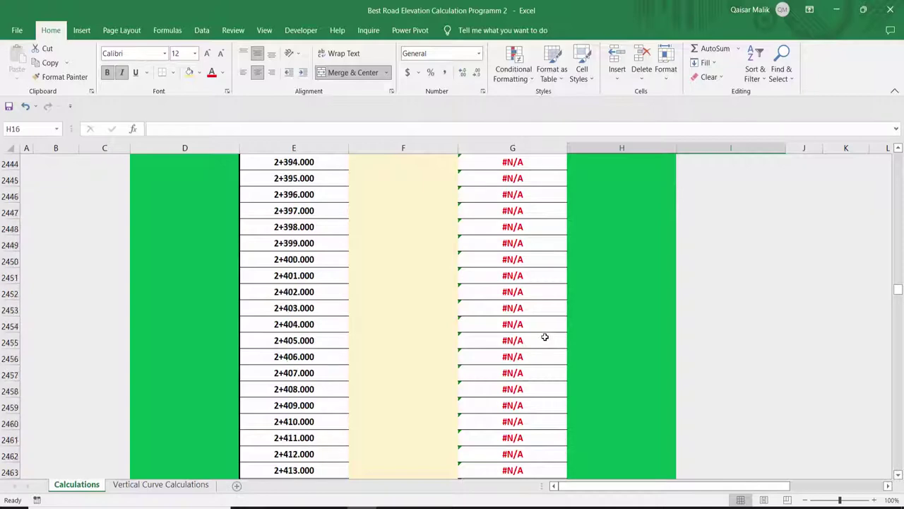
scroll(545, 337, "up", 6)
scroll(545, 337, "up", 11)
scroll(544, 337, "up", 16)
scroll(545, 337, "up", 12)
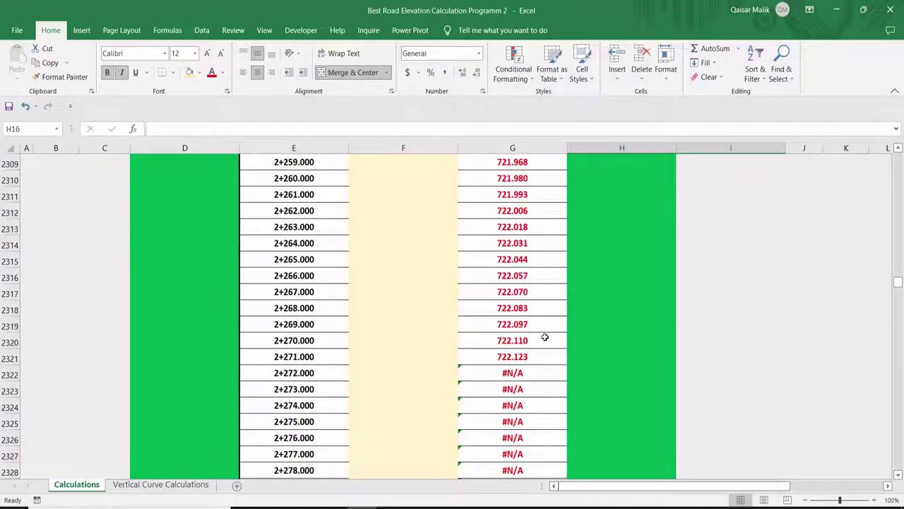
scroll(545, 337, "up", 6)
scroll(545, 337, "down", 1)
scroll(545, 337, "down", 1)
scroll(545, 337, "down", 3)
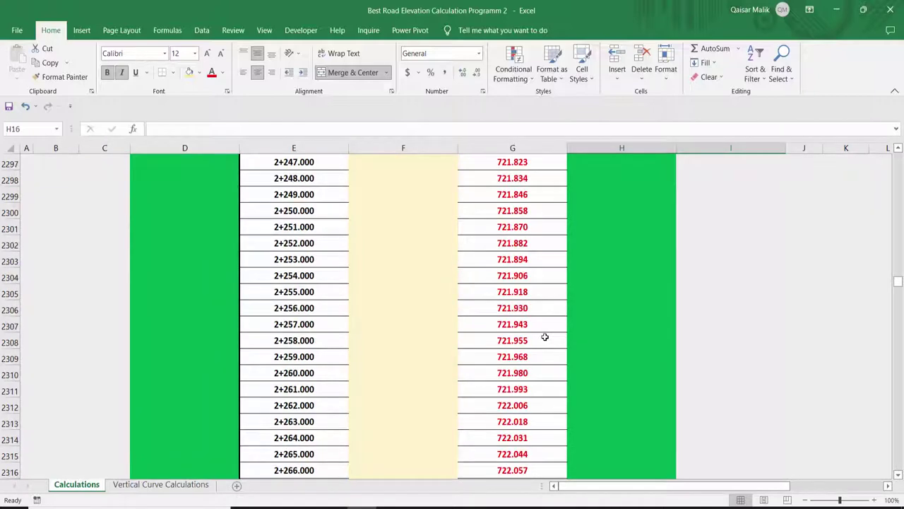
scroll(545, 337, "down", 4)
scroll(545, 337, "down", 7)
scroll(545, 337, "down", 1)
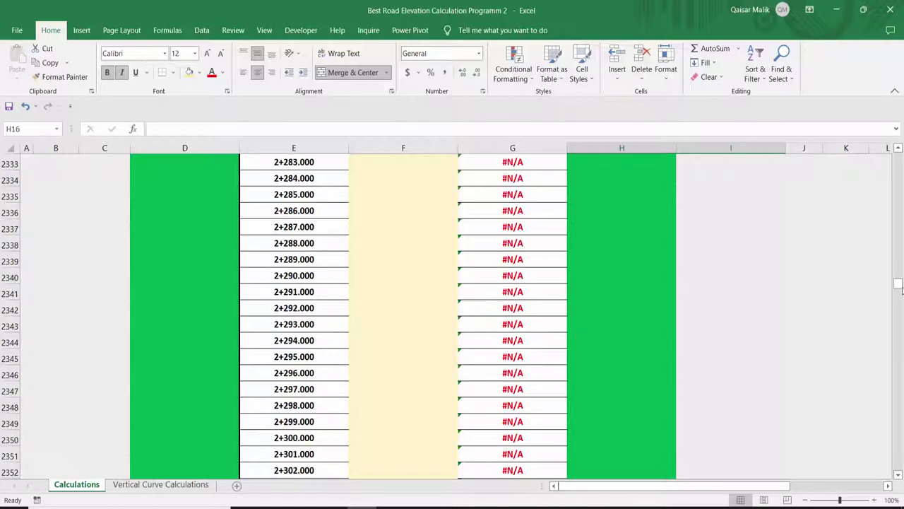
left_click_drag(898, 284, 898, 157)
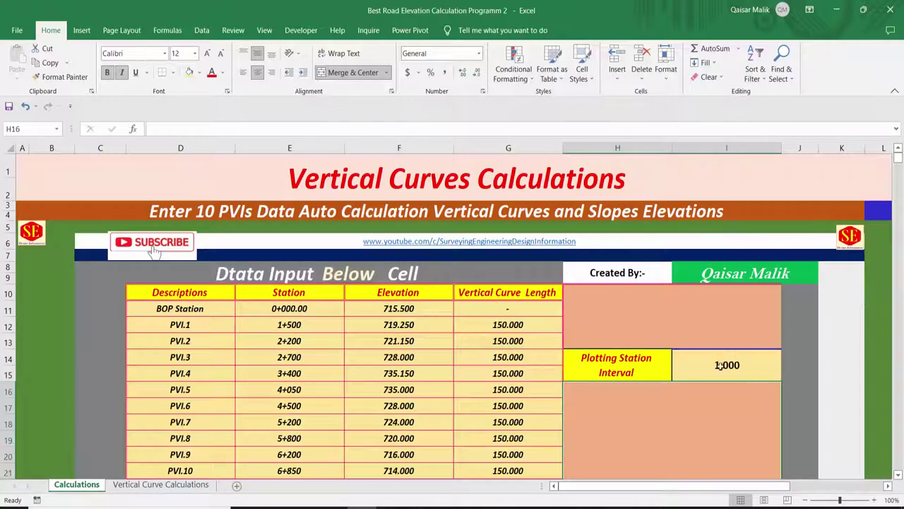
Step: Set the Plotting Station Interval back to 10
left_click(719, 364)
type("10")
key("Return")
scroll(570, 296, "down", 5)
scroll(570, 287, "up", 2)
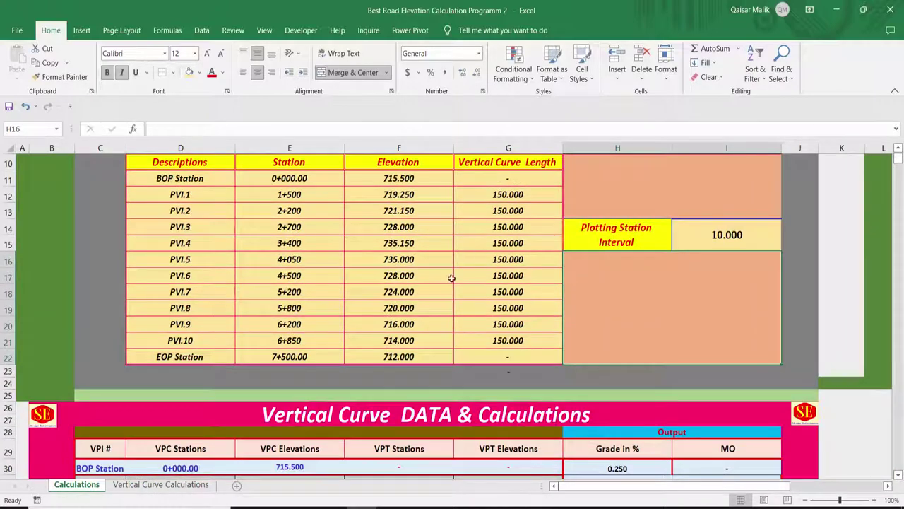
scroll(544, 277, "up", 1)
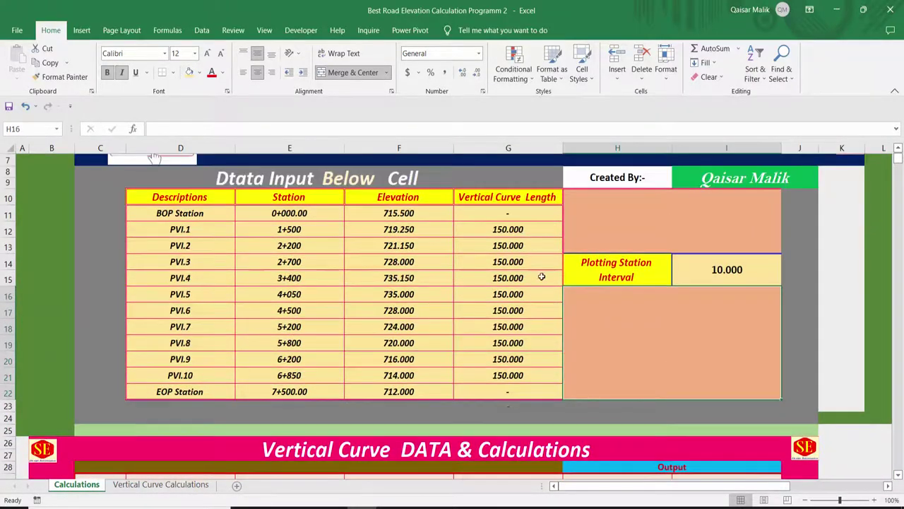
Step: Switch to the Vertical Curve Calculations sheet showing 10-metre stations
left_click(161, 484)
scroll(493, 248, "up", 6)
scroll(737, 275, "up", 10)
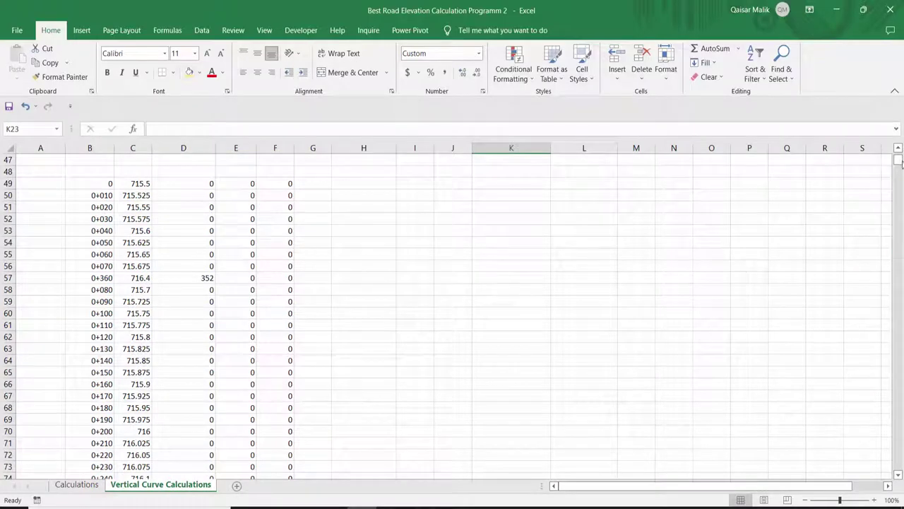
Step: Go back to the Calculations sheet and scroll up to the PVI input table
left_click_drag(898, 161, 898, 154)
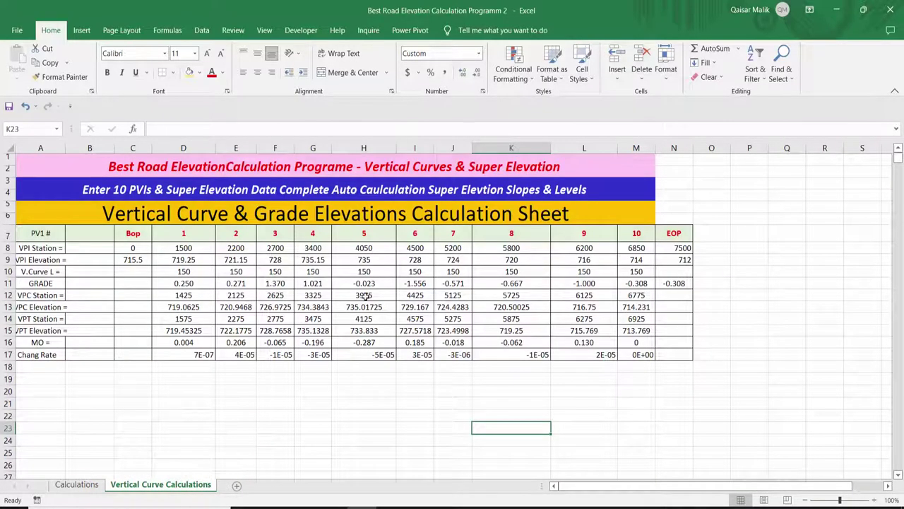
left_click(76, 484)
scroll(403, 304, "up", 3)
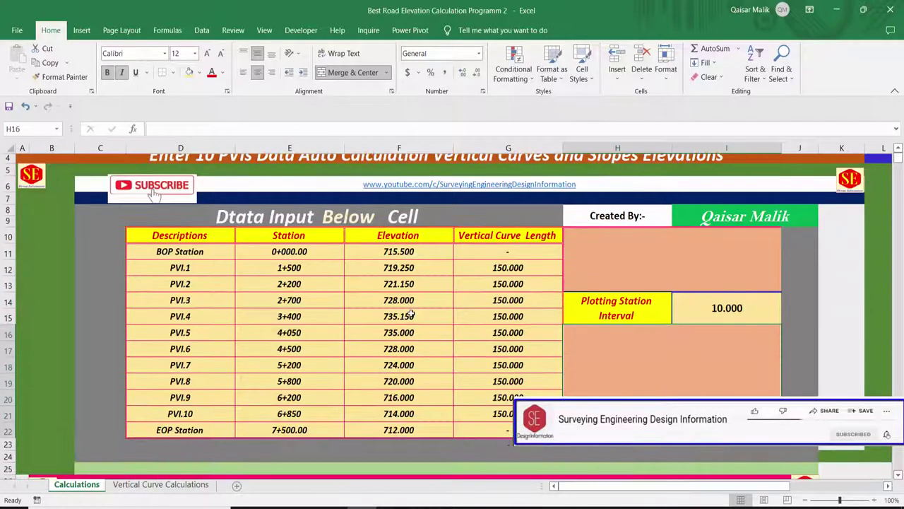
scroll(411, 313, "down", 1)
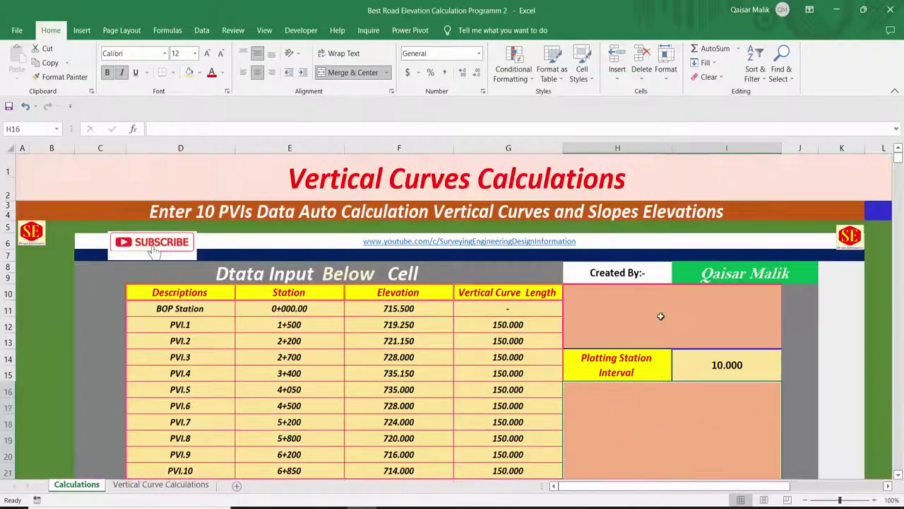
scroll(660, 316, "up", 1)
scroll(656, 314, "down", 7)
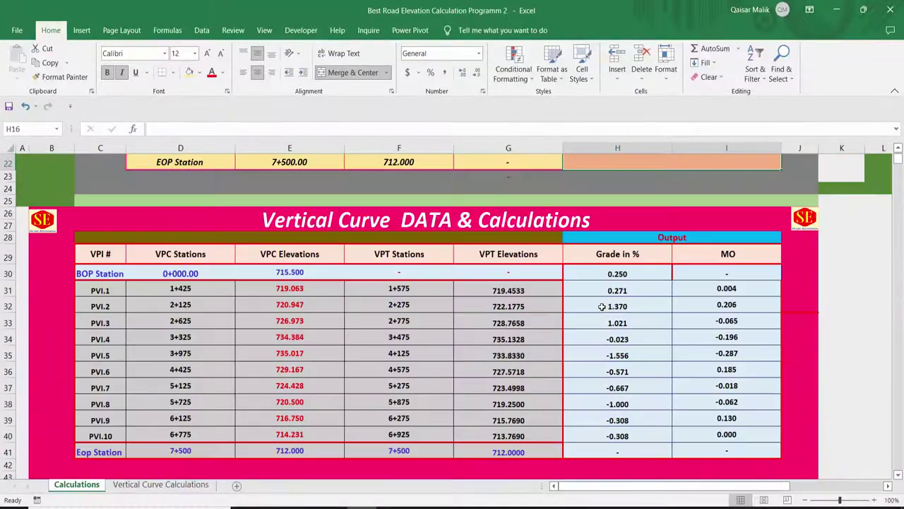
scroll(602, 307, "down", 8)
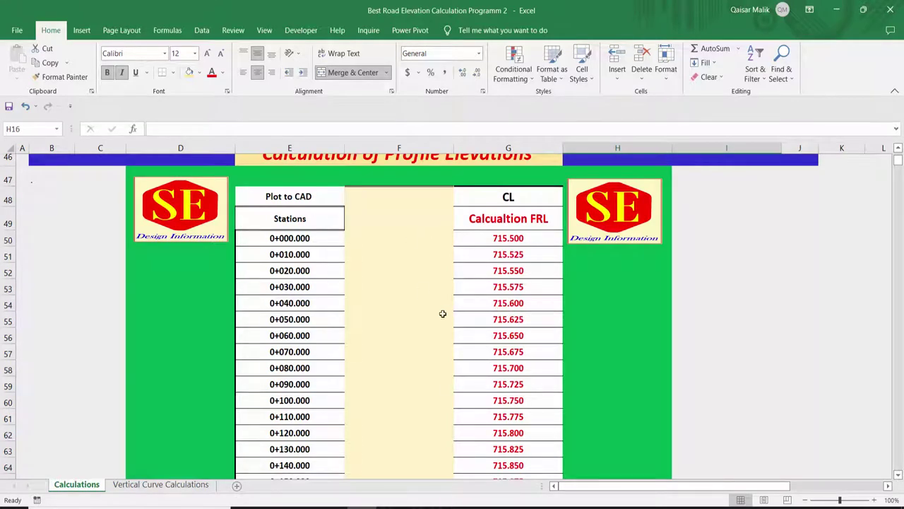
scroll(443, 313, "up", 7)
scroll(442, 312, "up", 3)
scroll(443, 313, "up", 3)
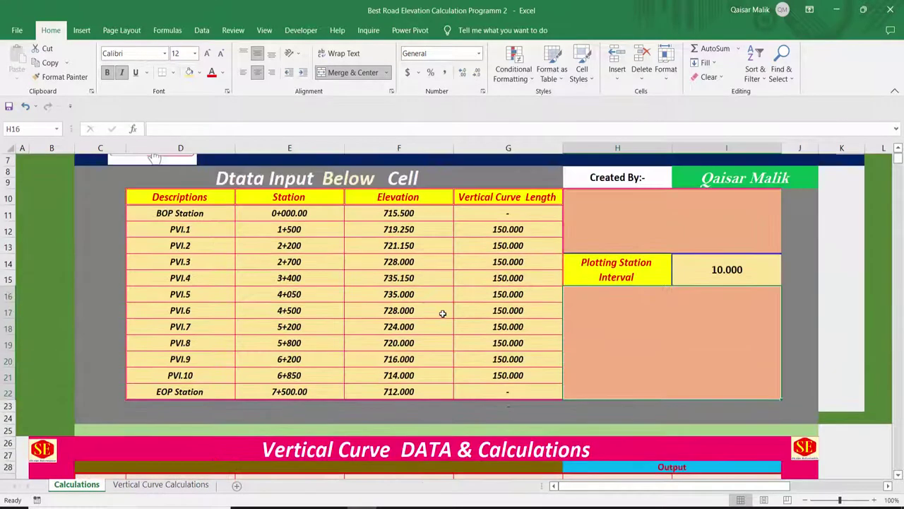